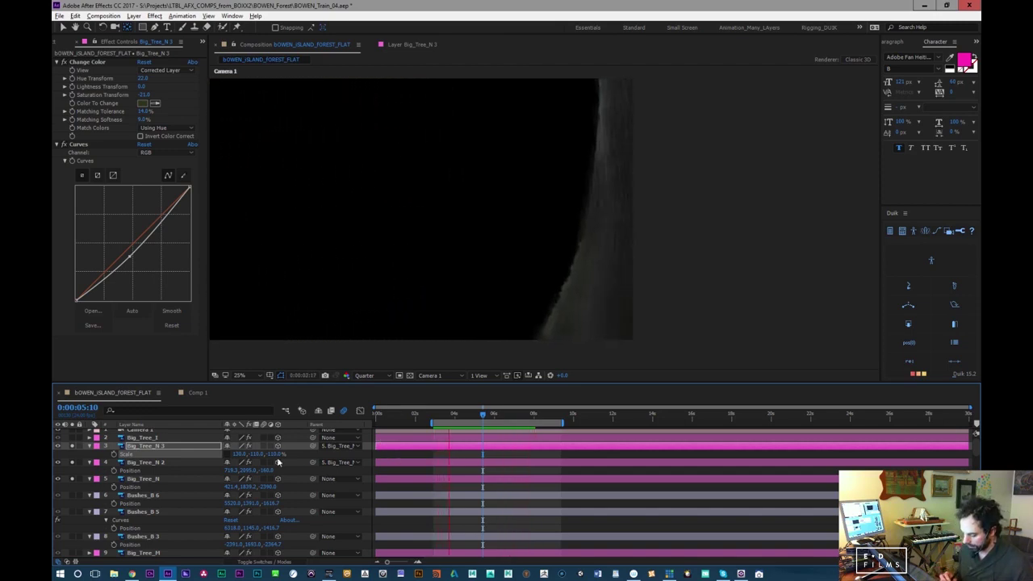
Step: Set the Z position of Big_Tree_N 3 to -200 and preview the tree layers through about 0:00:04:17
key("space")
key("p")
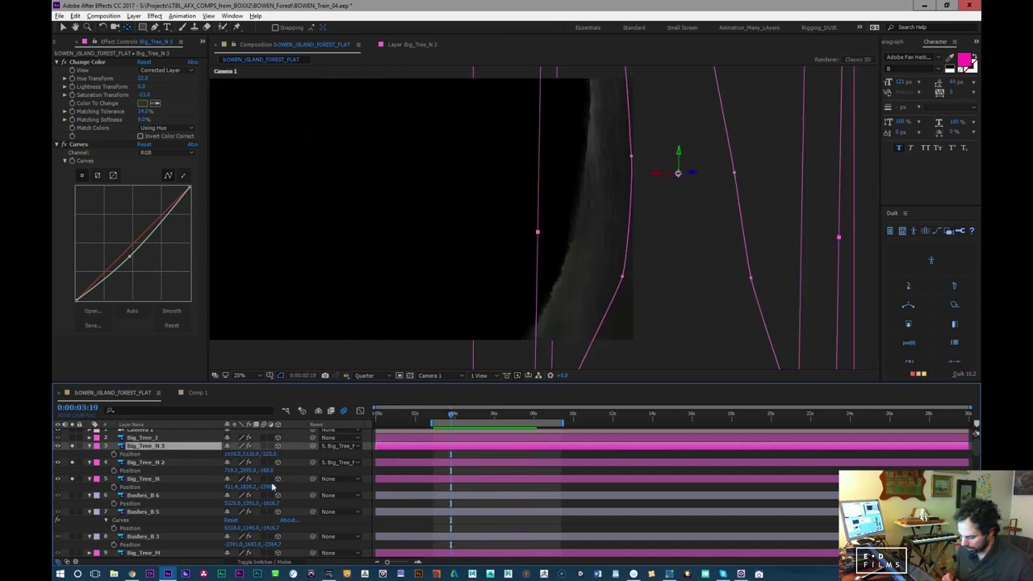
left_click(271, 455)
type("-2")
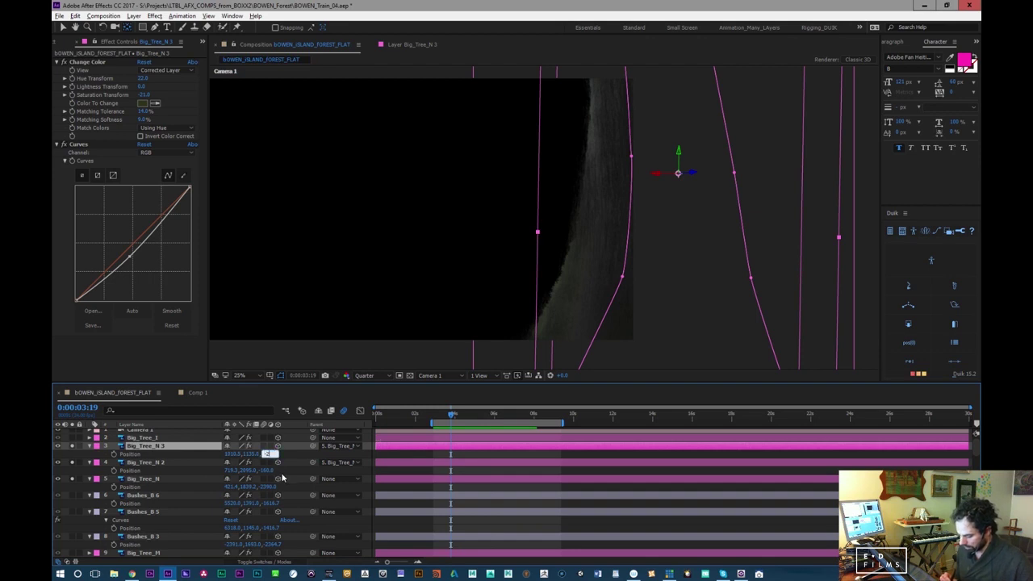
key("Return")
key("space")
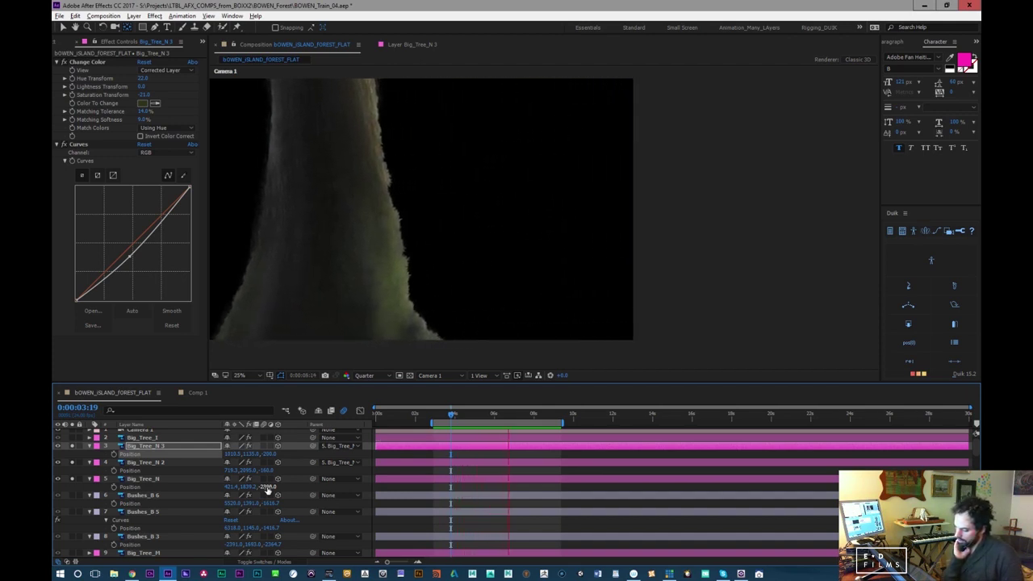
key("space")
left_click_drag(468, 414, 468, 414)
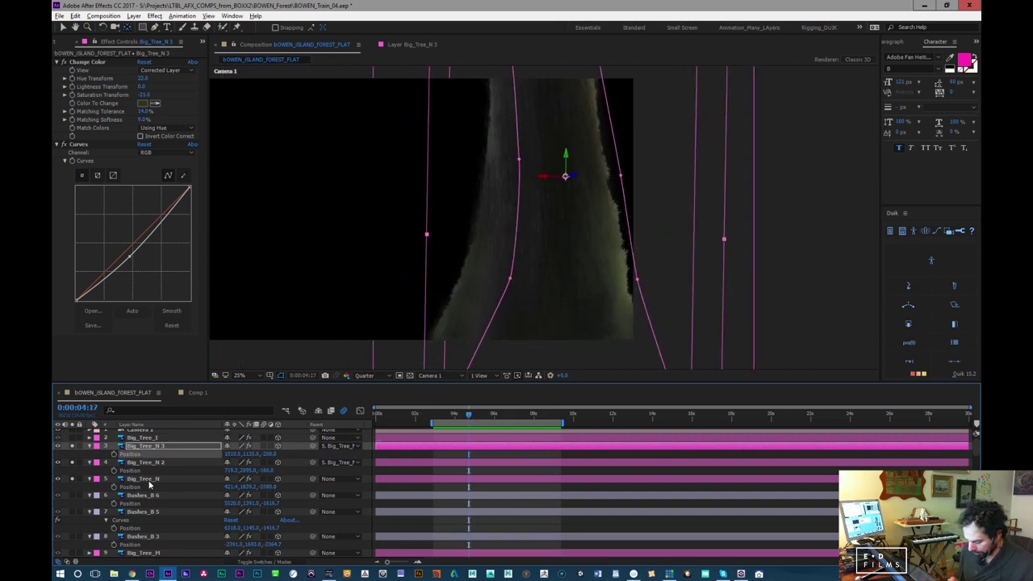
Step: Give Big_Tree_N, Big_Tree_N 2 and Big_Tree_N 3 the Peach label colour and collapse their properties
left_click(150, 480, "shift")
left_click(96, 447)
left_click(134, 410)
left_click(98, 462)
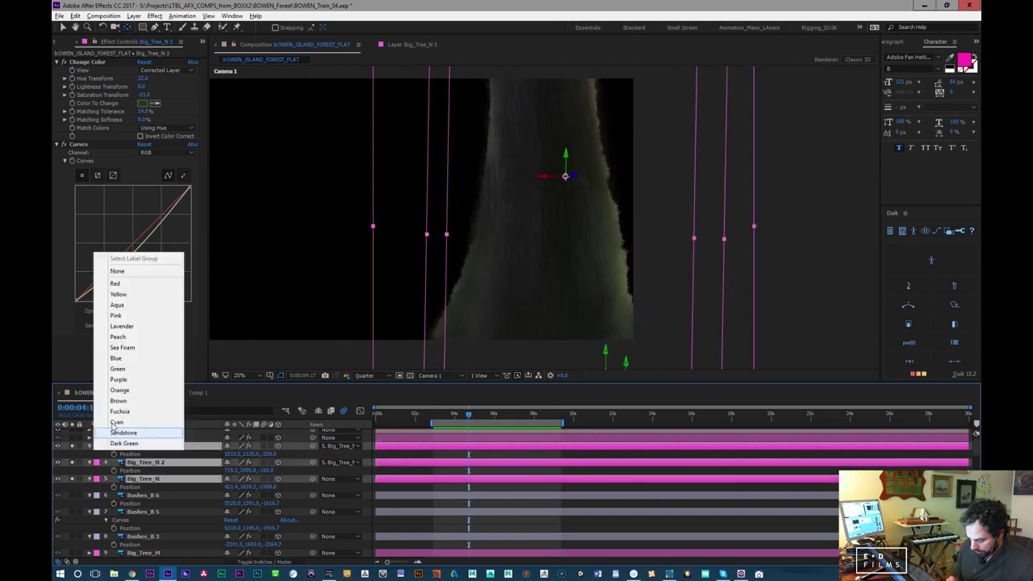
left_click(138, 337)
left_click(90, 446)
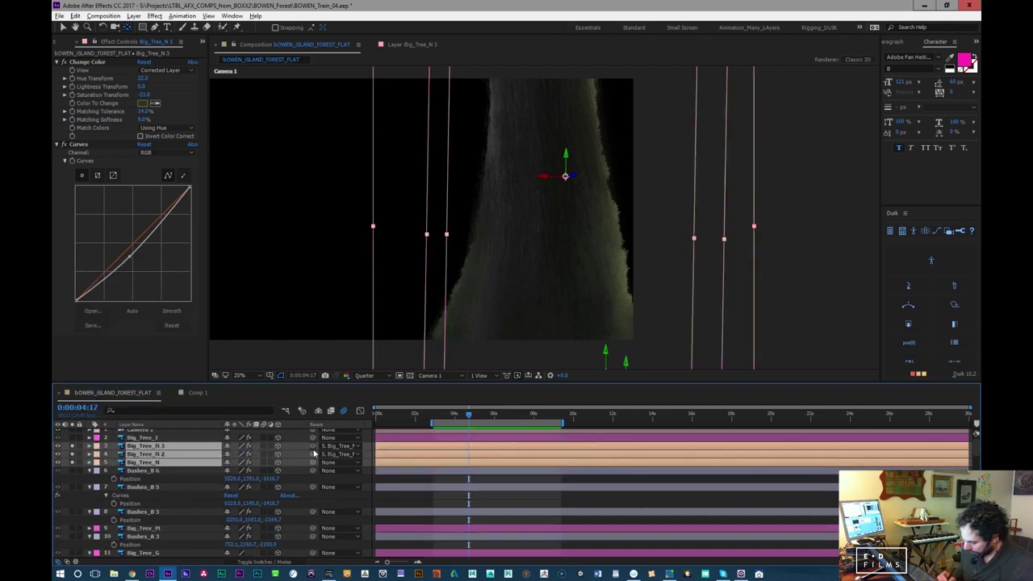
Step: Turn off solo for the three Big_Tree_N layers so the whole forest is rendered
left_click_drag(264, 455, 148, 465)
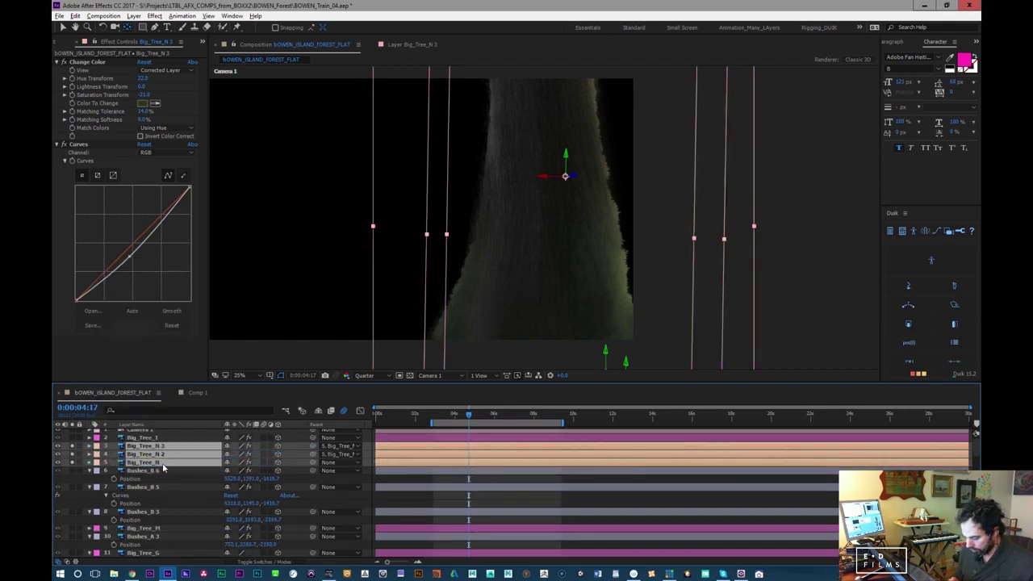
left_click(160, 472)
left_click(150, 462)
left_click_drag(72, 462, 72, 446)
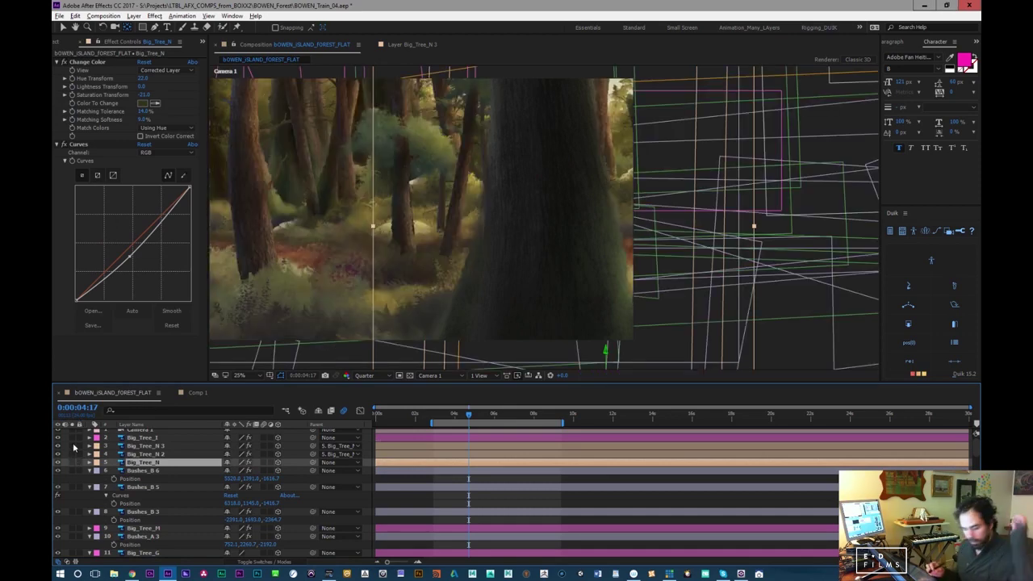
Step: Zoom out and preview the full forest composition, scrubbing to about 0:00:07:18
key("comma")
key("space")
left_click_drag(499, 301, 420, 349)
left_click_drag(493, 414, 528, 397)
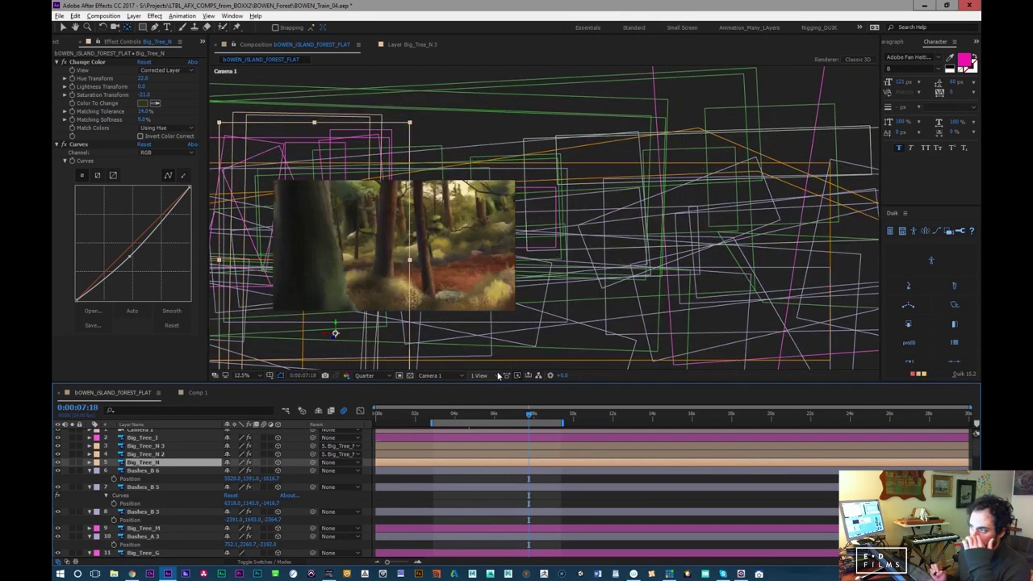
Step: Open Comp 1, return to its first frame, and select the first Pale Gray-Royal Blue solid with its properties collapsed
left_click(197, 393)
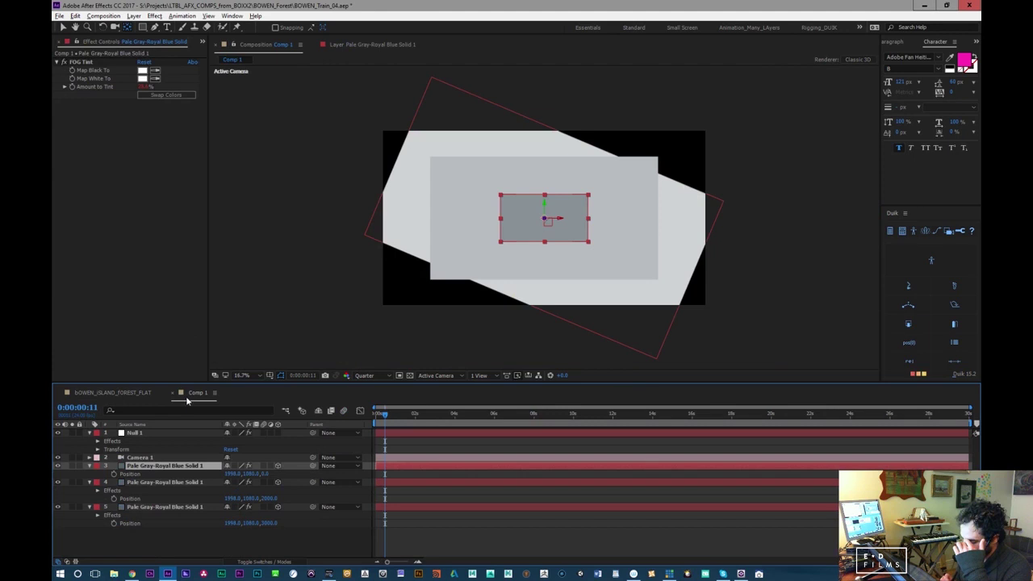
mouse_move(384, 413)
left_mouse_down()
mouse_move(563, 413)
mouse_move(379, 414)
left_mouse_up()
key("Home")
left_click(152, 458)
left_click(155, 465)
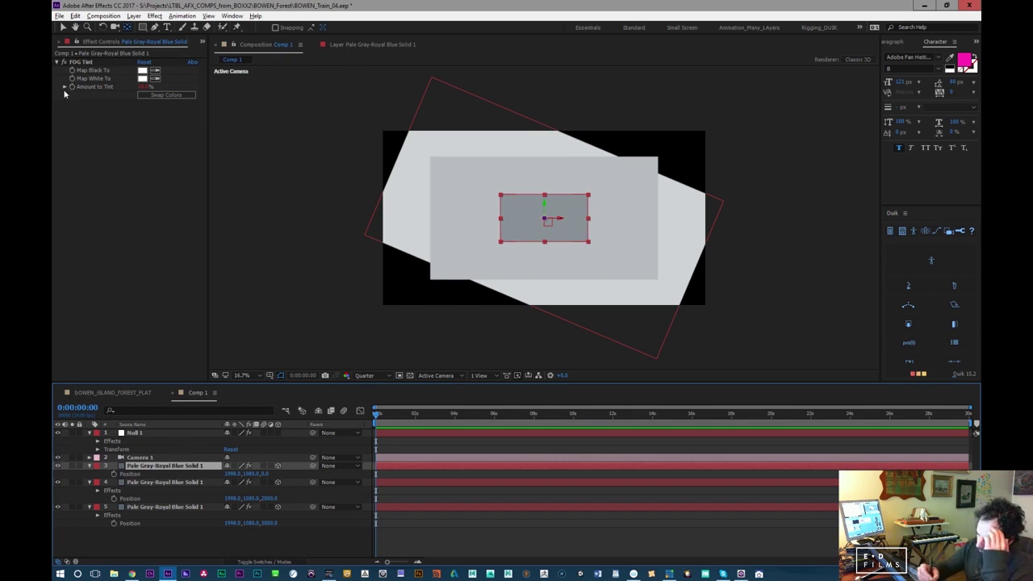
key("e")
key("e")
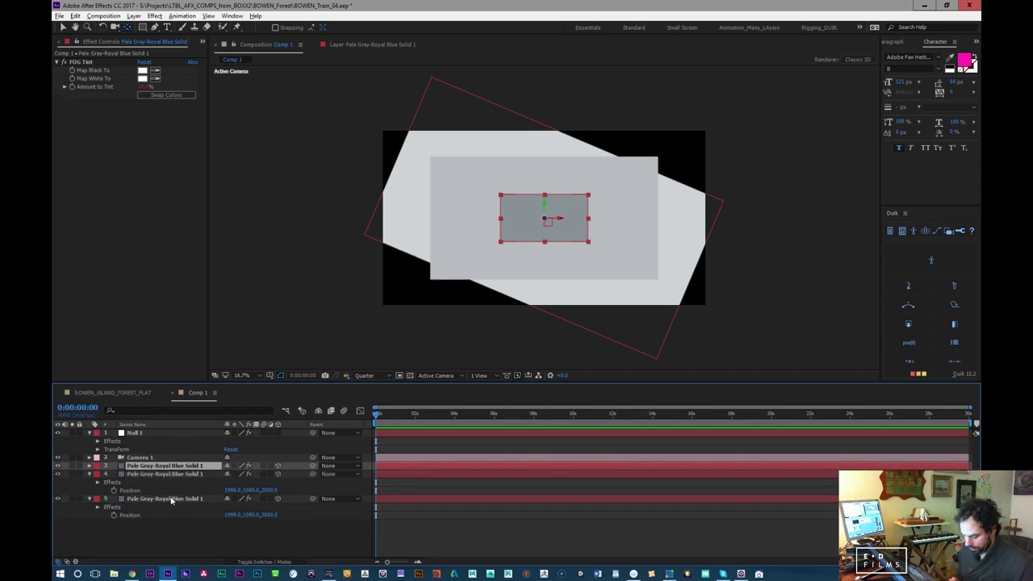
key("ctrl+d")
key("ctrl+d")
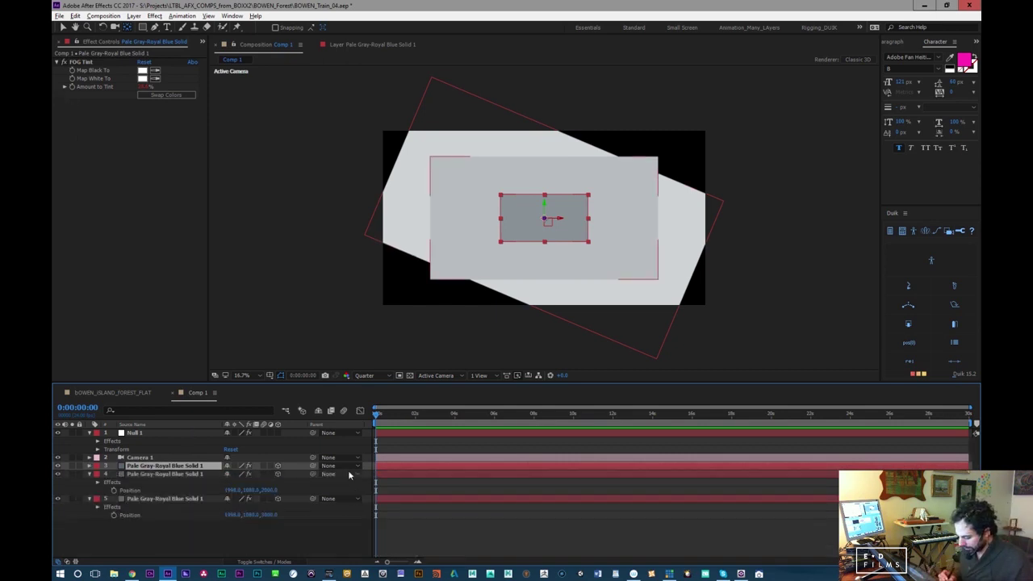
Step: Rename the Null 1 layer as TINT
left_click(139, 434)
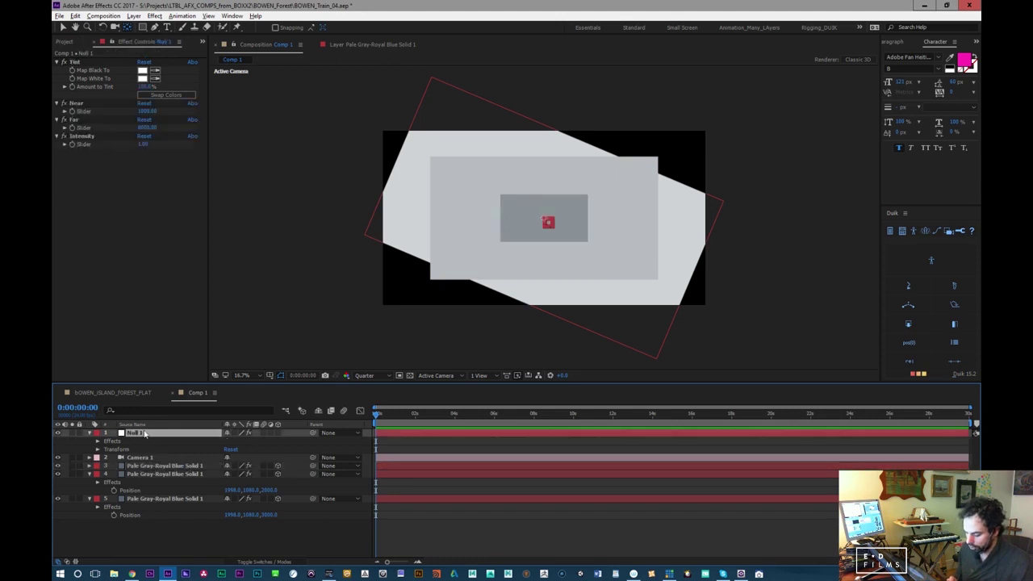
key("Return")
type("TE")
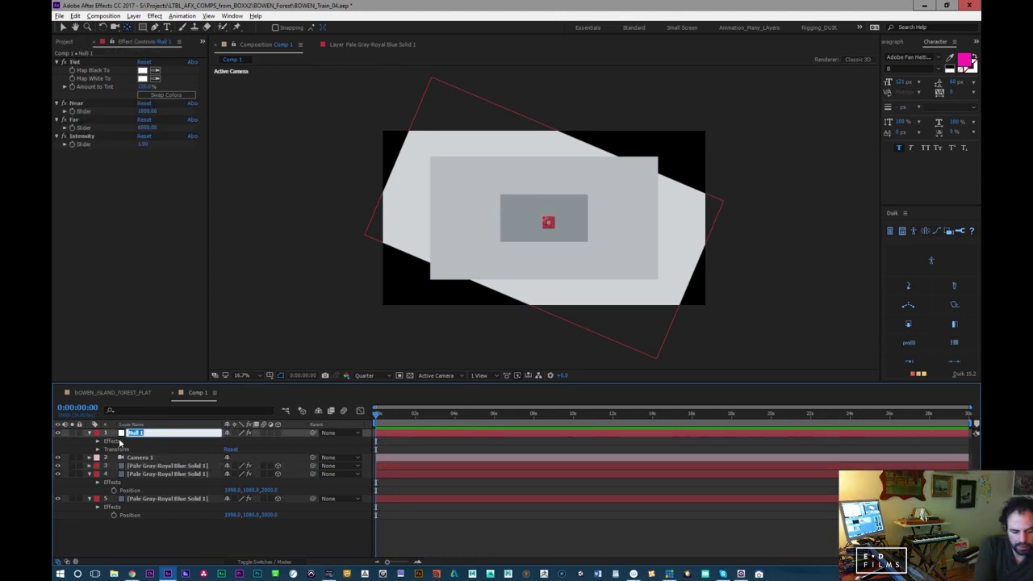
type("INT")
key("Return")
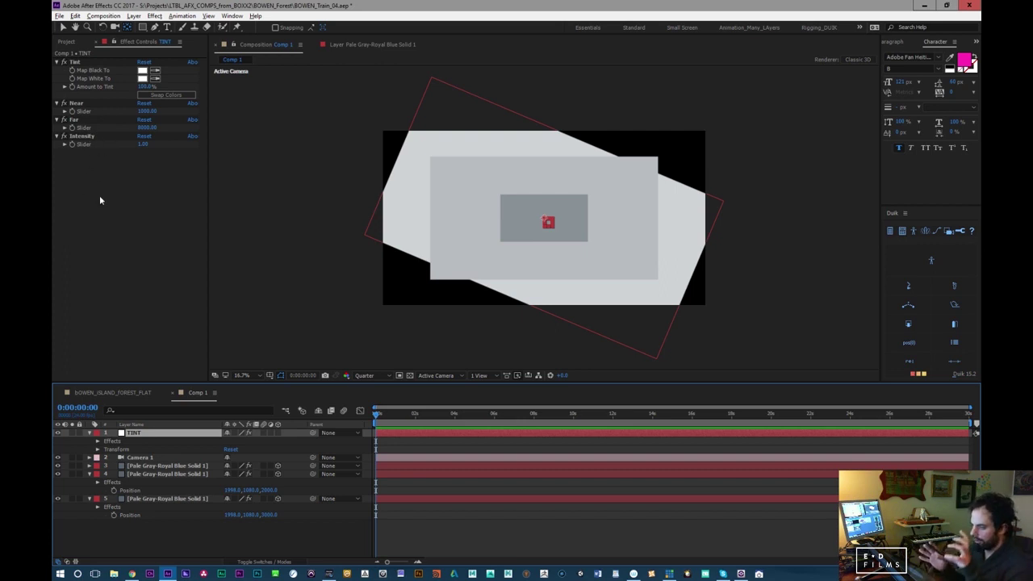
Step: Examine the Tint, Near, Far and Intensity effects on the TINT null
left_click(75, 62)
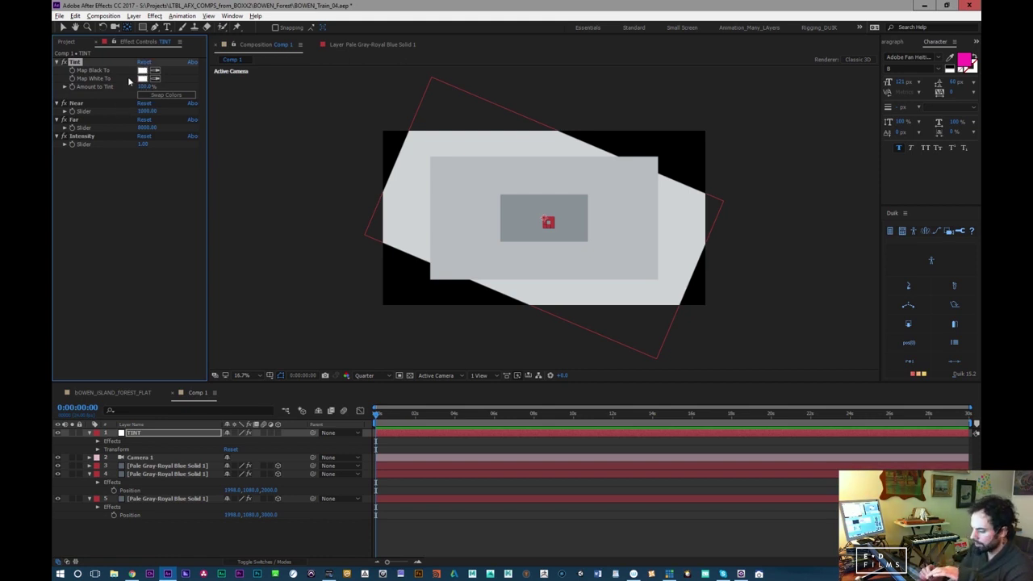
left_click(77, 105)
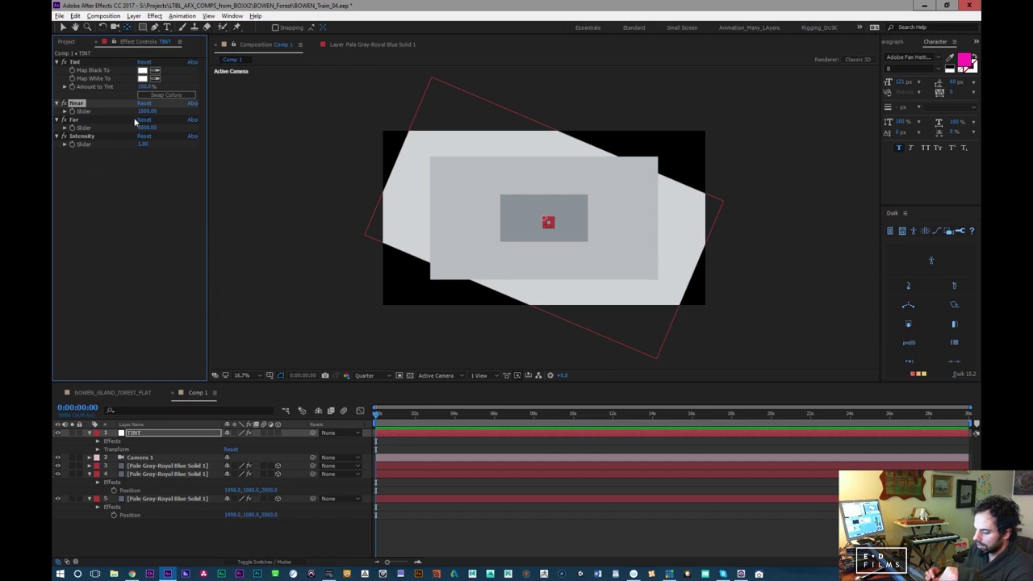
left_click(76, 120)
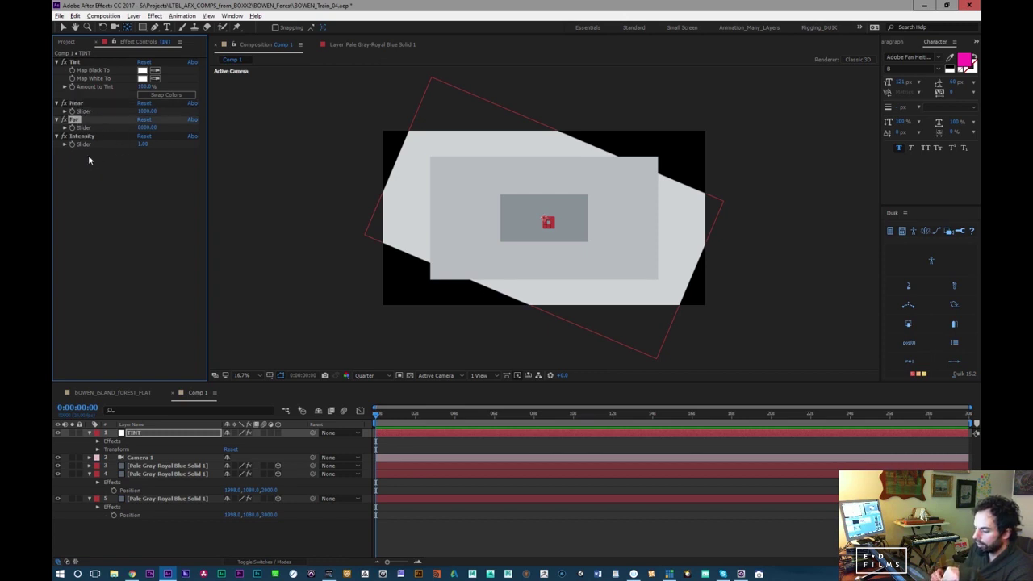
left_click(84, 137)
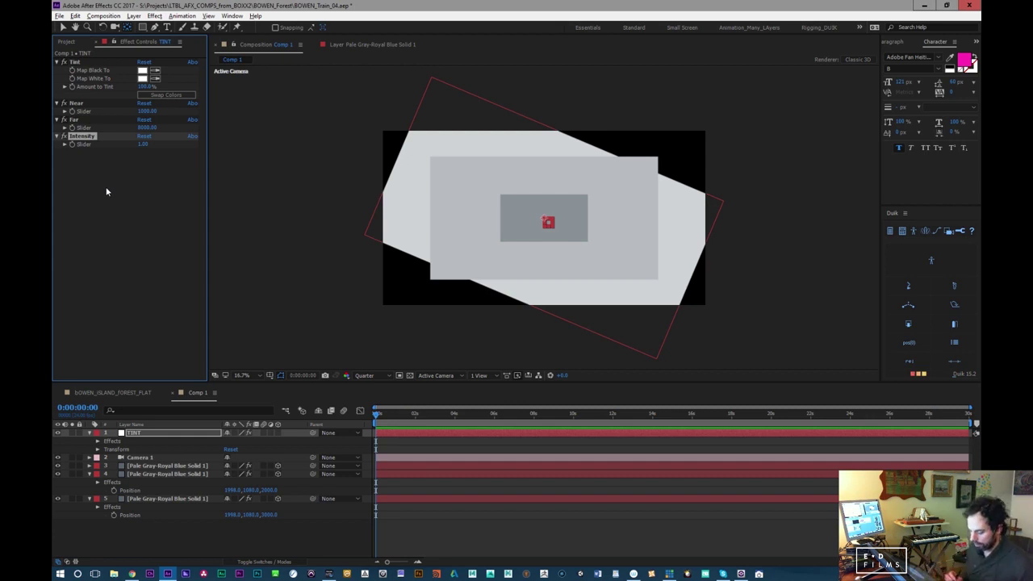
Step: Reveal the Amount to Tint expression of the first solid's FOG Tint effect and enlarge the timeline to show it completely
left_click(165, 465)
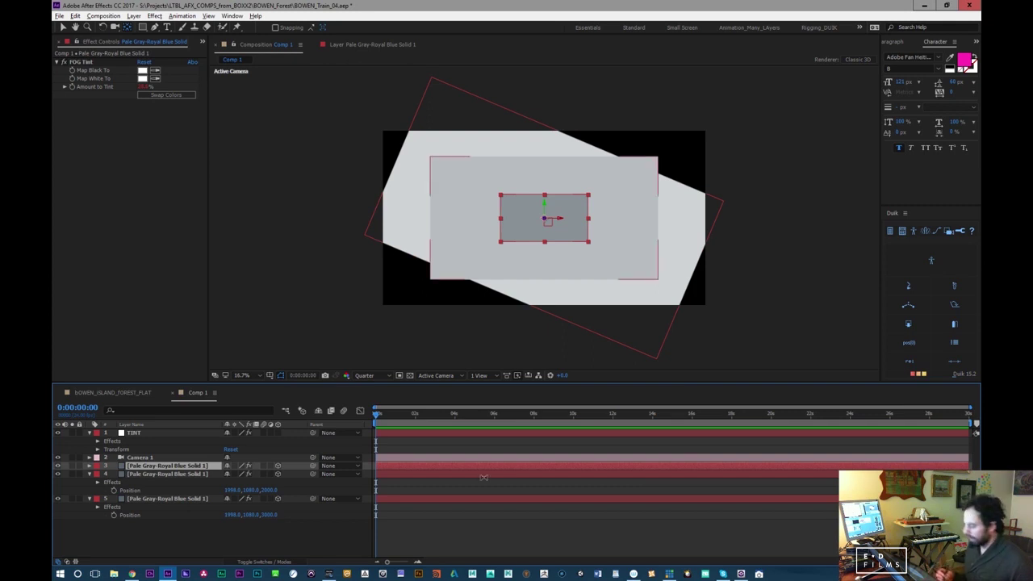
left_click(90, 465)
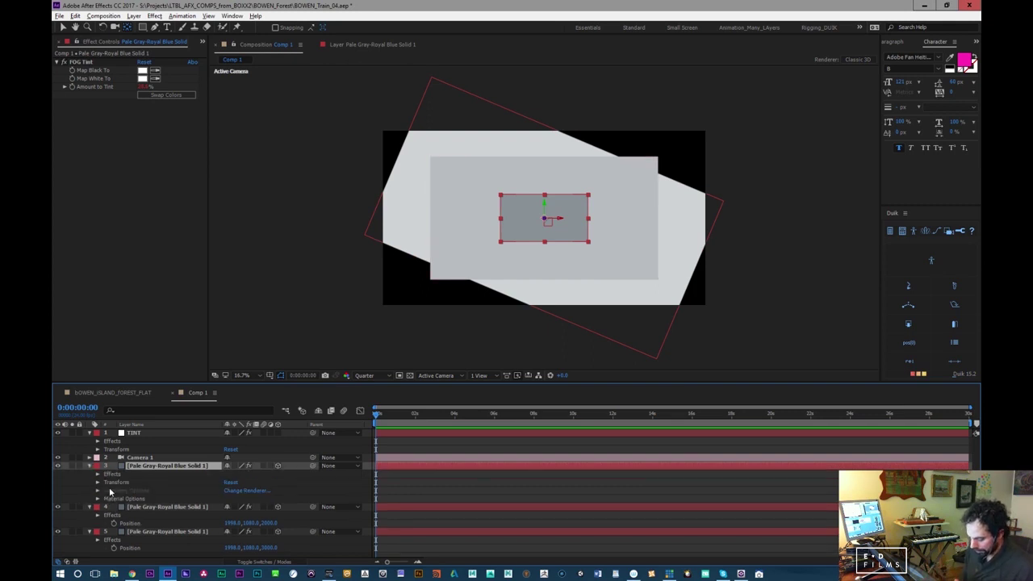
left_click(98, 473)
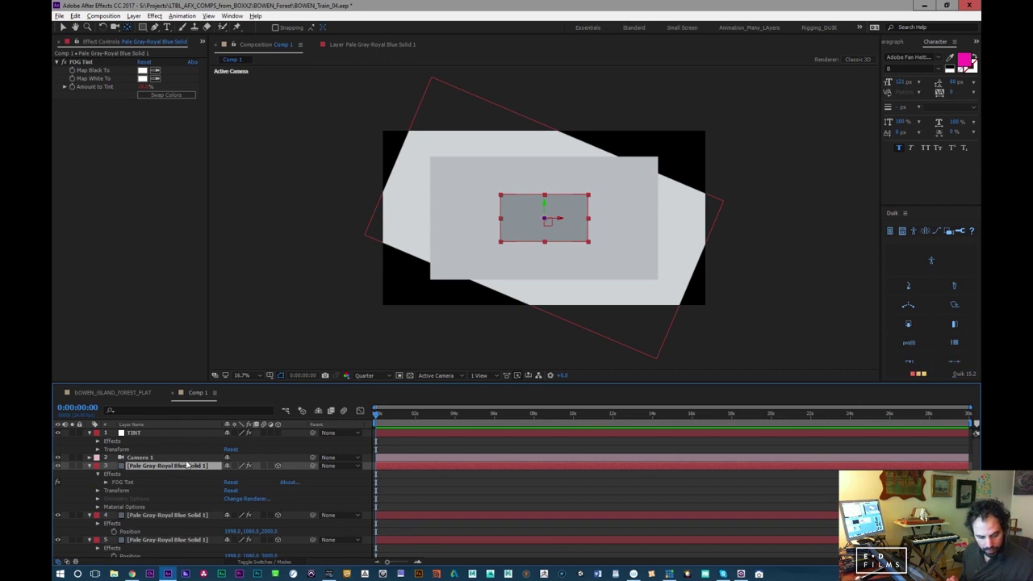
key("e")
left_click(105, 474)
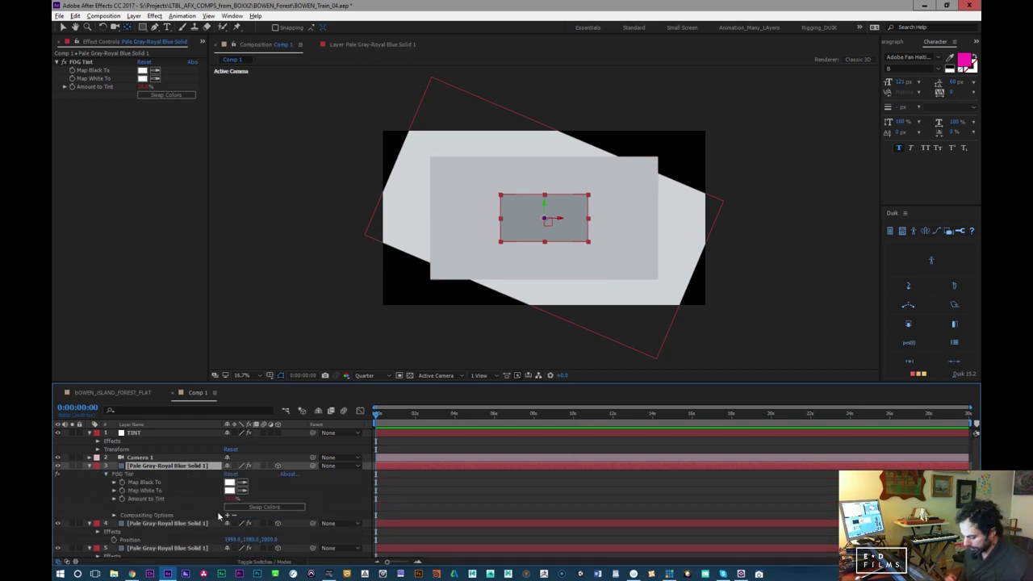
left_click(114, 499)
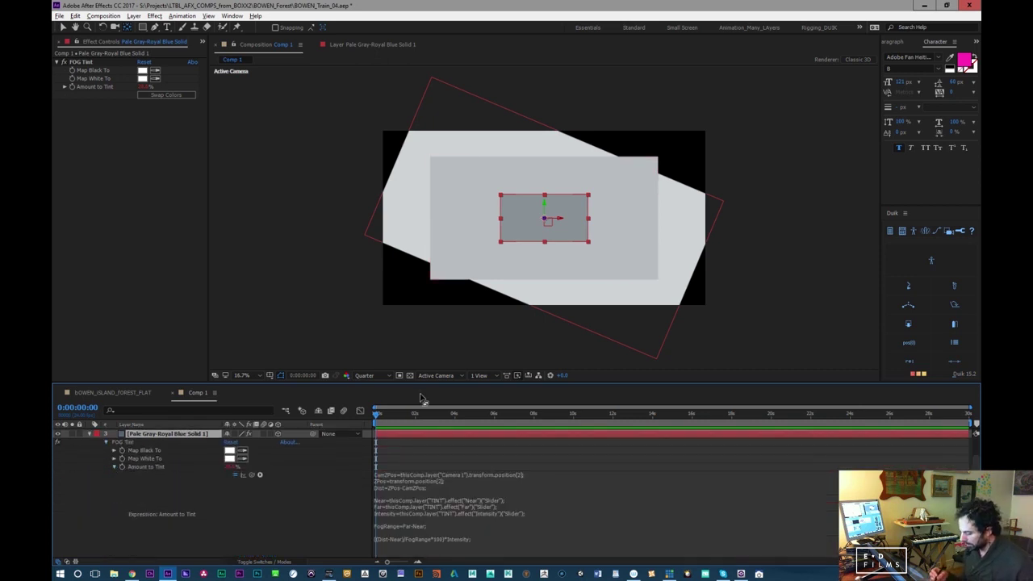
left_click_drag(424, 383, 411, 260)
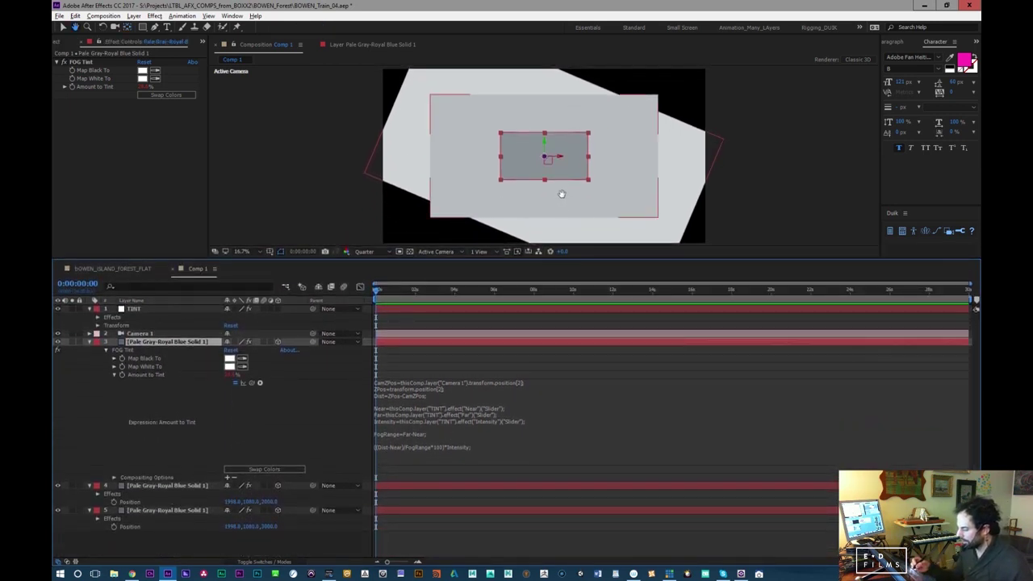
Step: Open the Amount to Tint expression and highlight its Camera 1 position line and the CamZPos variable
left_click_drag(560, 191, 521, 184)
left_click(457, 394)
left_click(456, 393)
left_click_drag(520, 382, 372, 386)
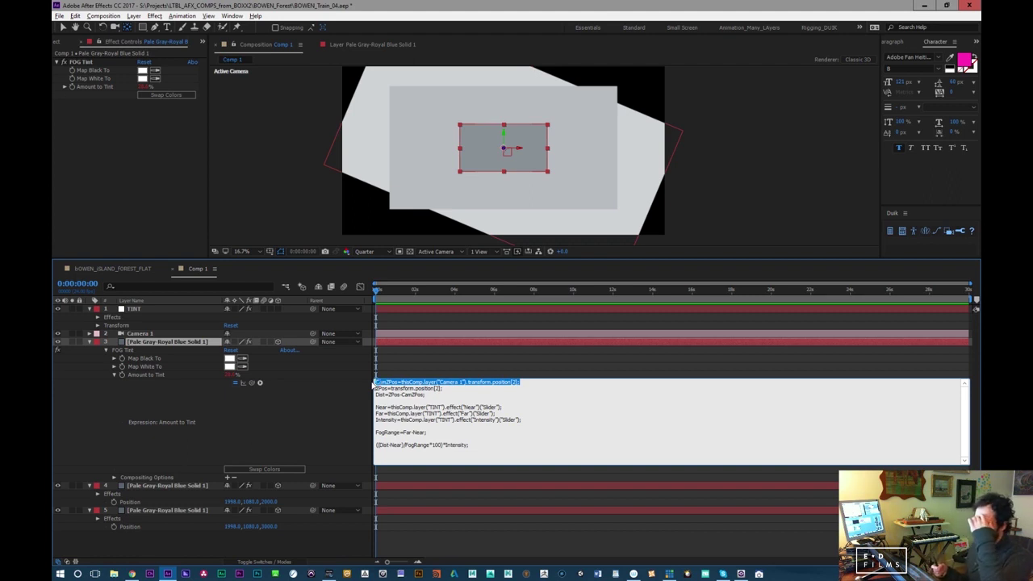
left_click_drag(400, 382, 375, 383)
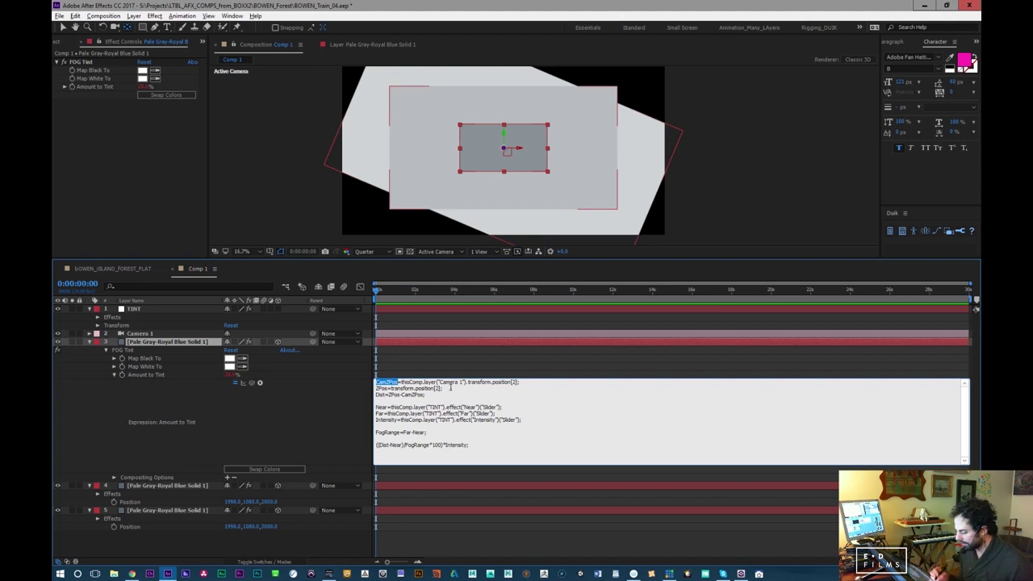
Step: Reveal the Position of Camera 1 and of the first solid to compare them with the expression's variables
left_click(148, 334)
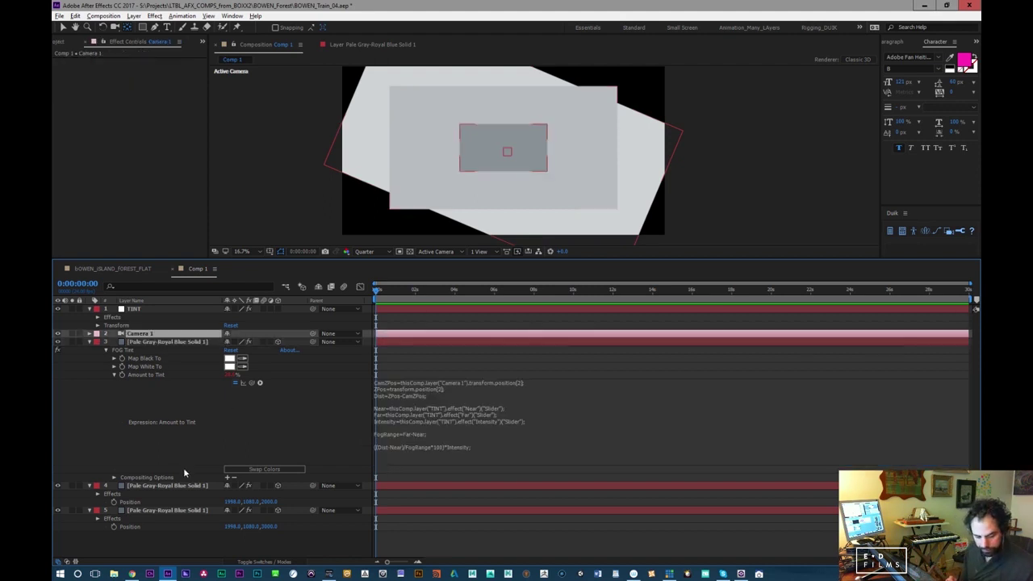
key("p")
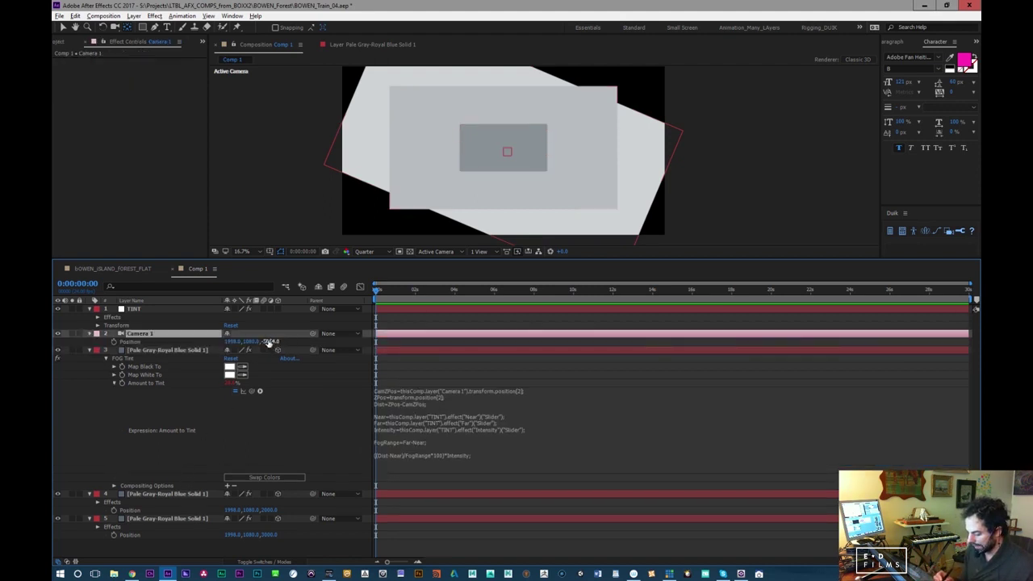
left_click(384, 403)
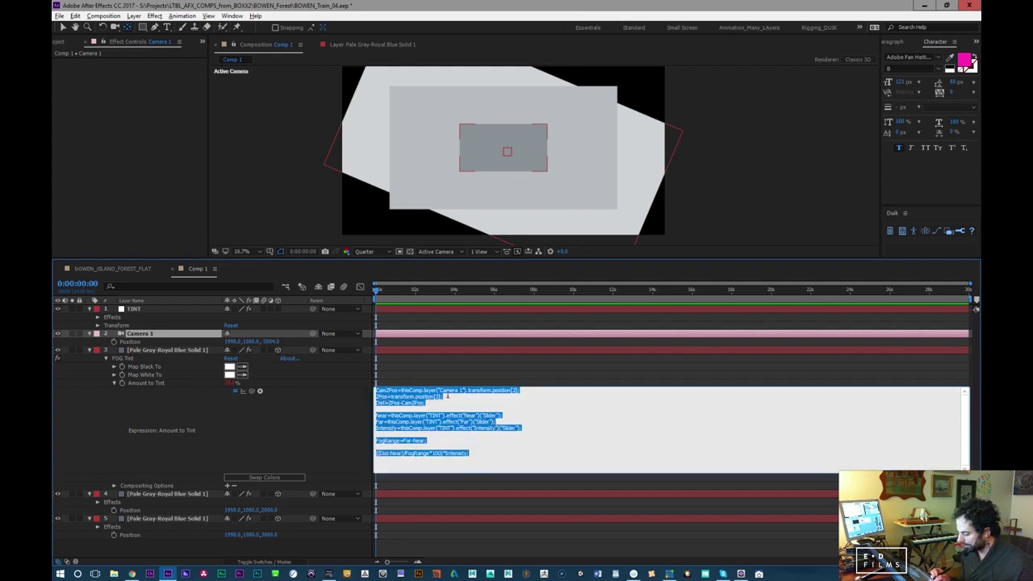
left_click(197, 367)
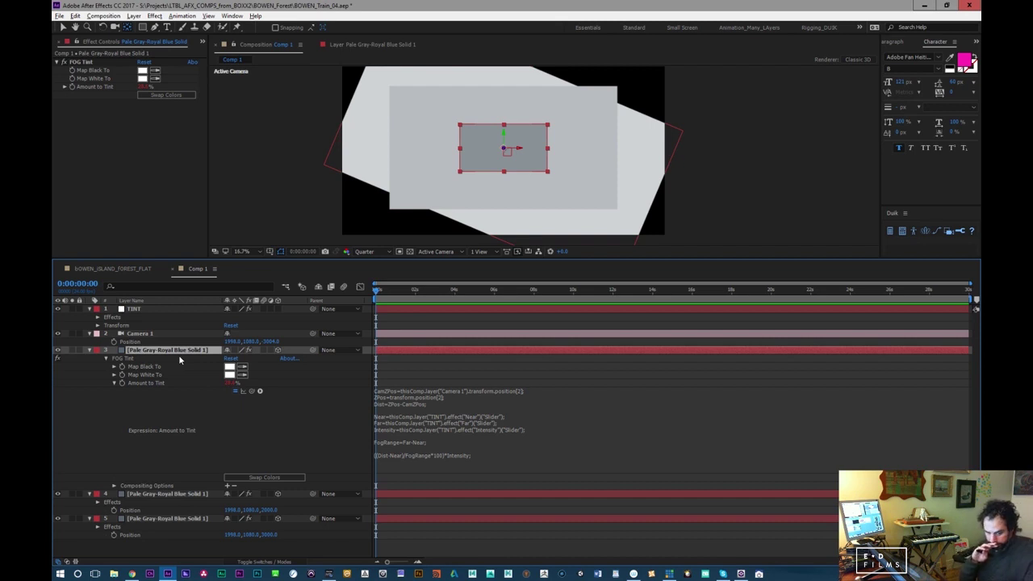
key("shift+p")
left_click_drag(268, 493, 246, 448)
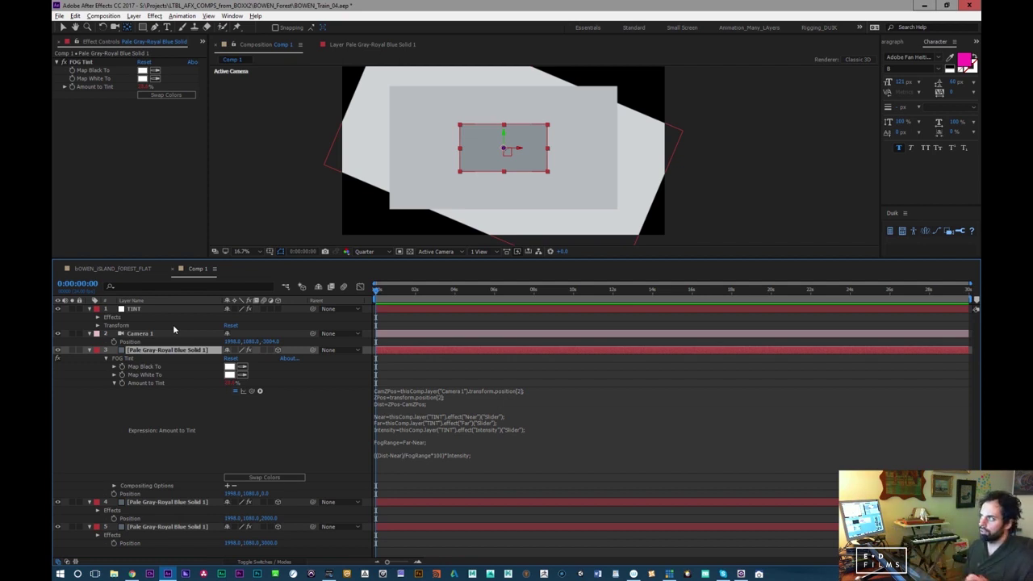
Step: Highlight the Near slider line in the Amount to Tint expression for review
left_click(418, 412)
left_click_drag(502, 415, 380, 415)
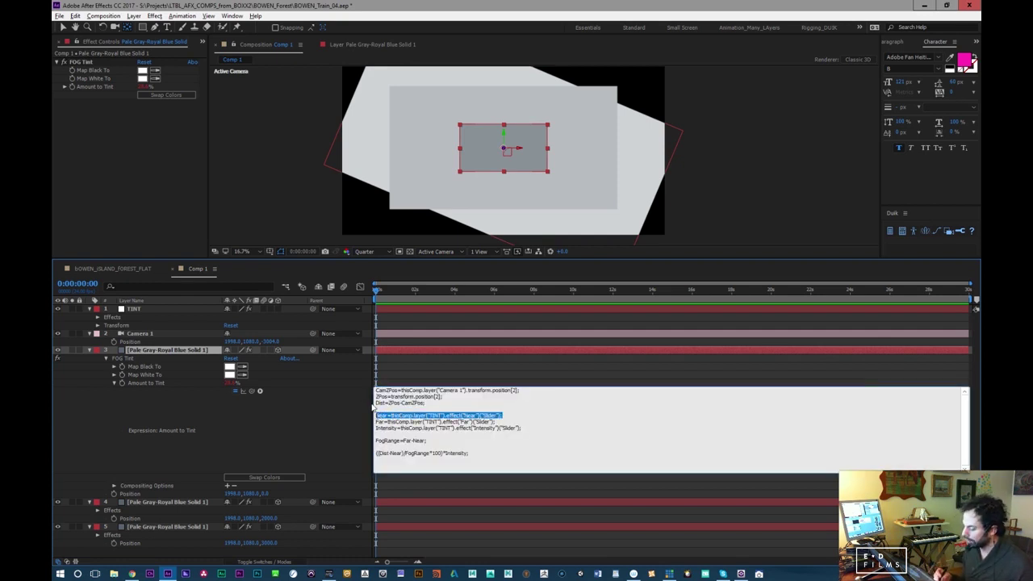
left_click(387, 415)
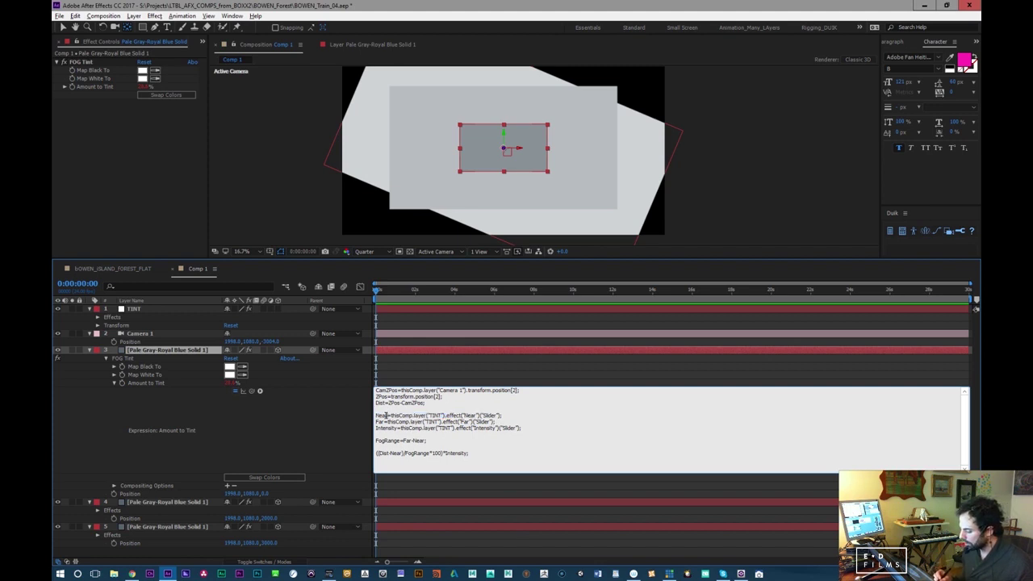
Step: Highlight the Near and Far variables in the Amount to Tint expression and show the TINT null's matching sliders
left_click_drag(387, 415, 374, 415)
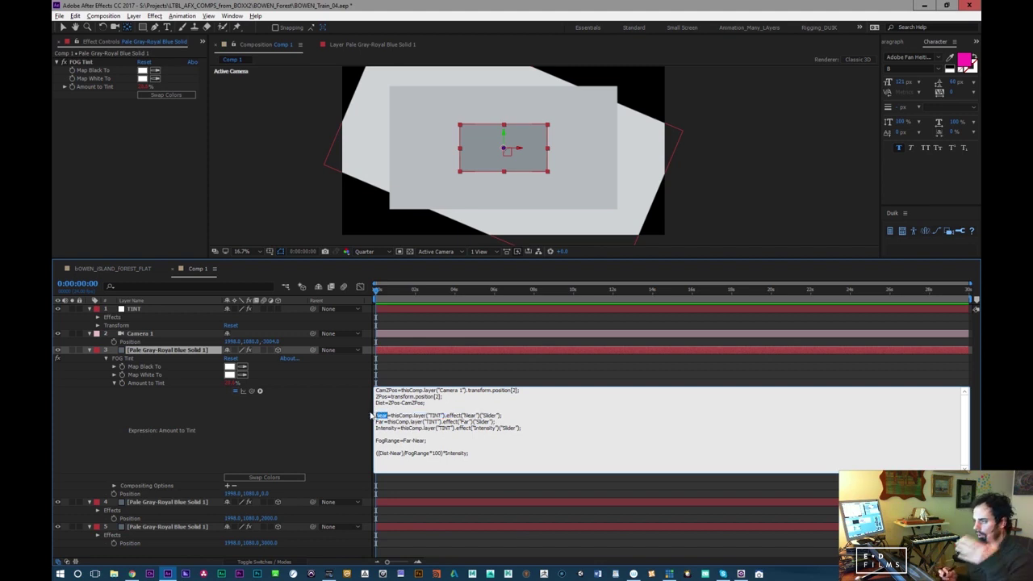
left_click_drag(386, 421, 375, 422)
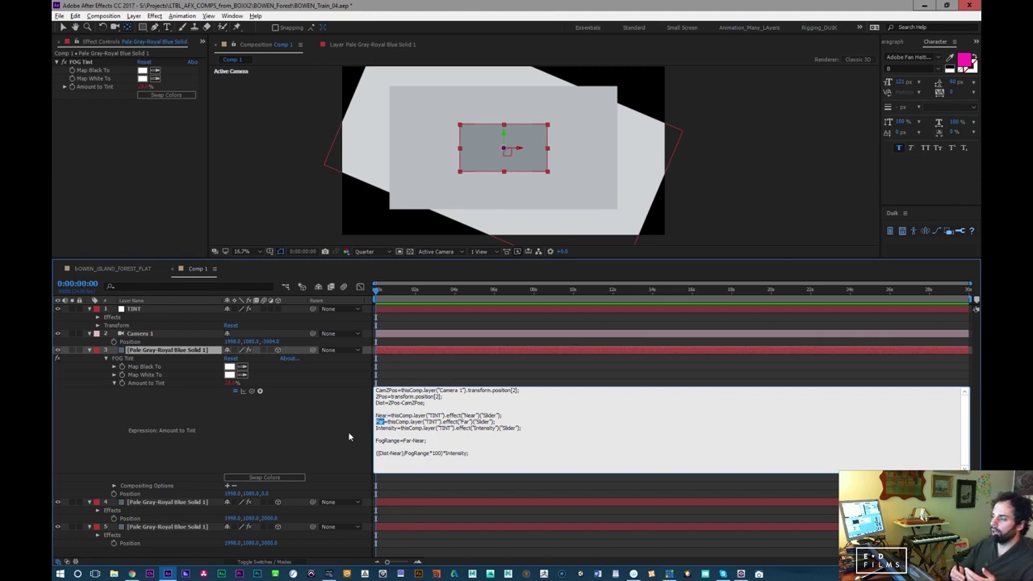
left_click(156, 310)
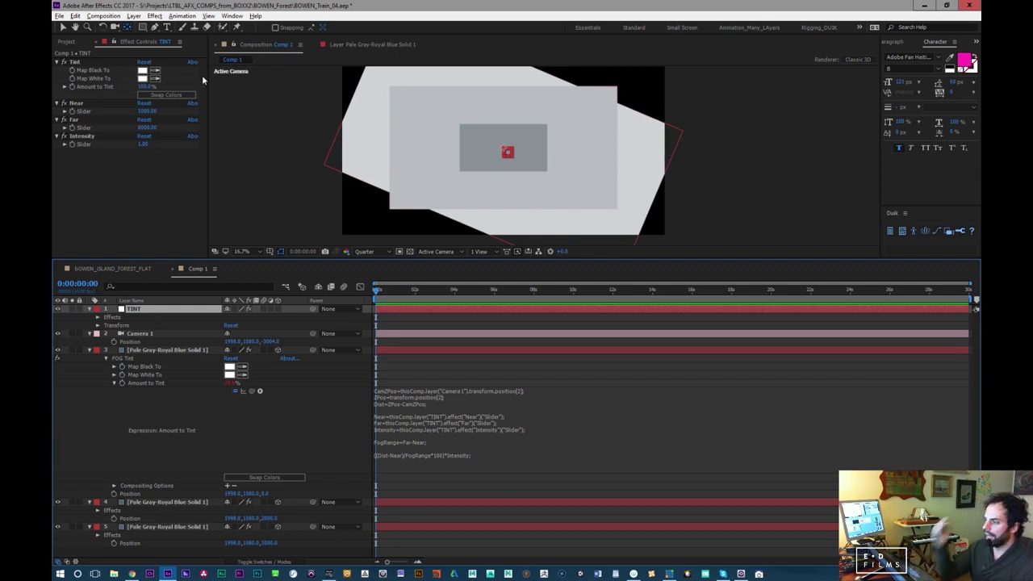
Step: Insert a blank line above the Dist line in the first solid's Amount to Tint expression
left_click(398, 420)
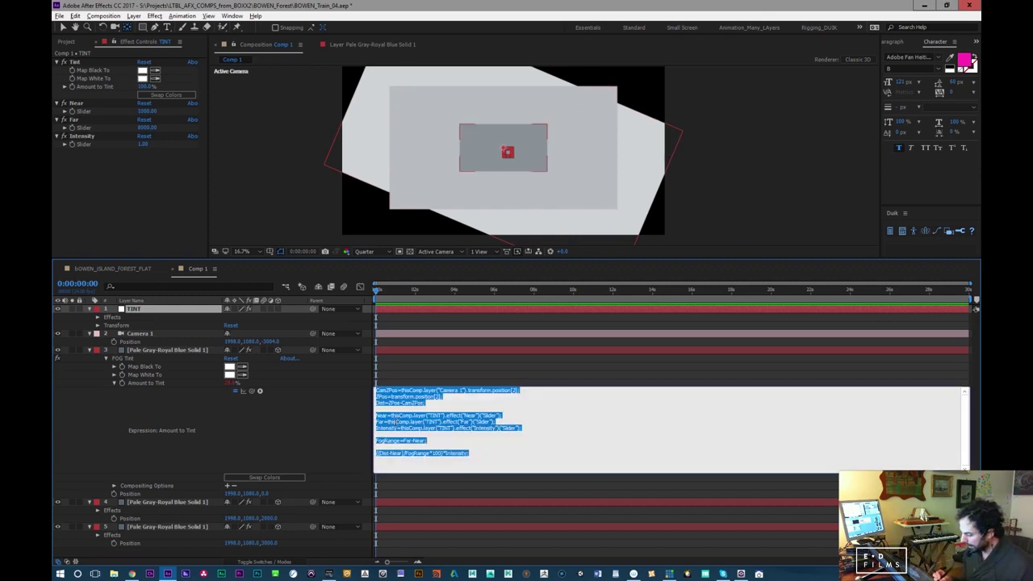
left_click(451, 399)
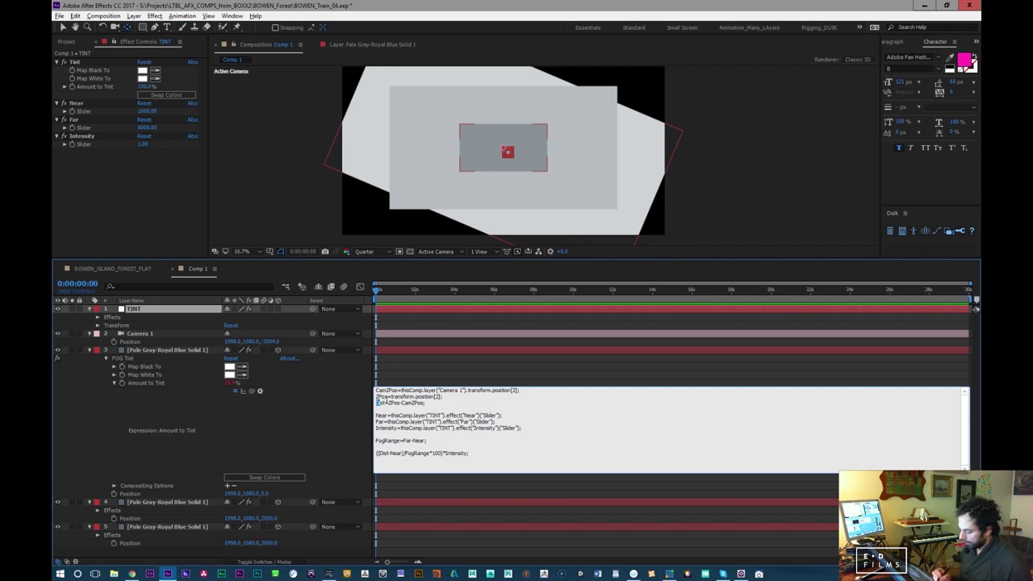
key("Return")
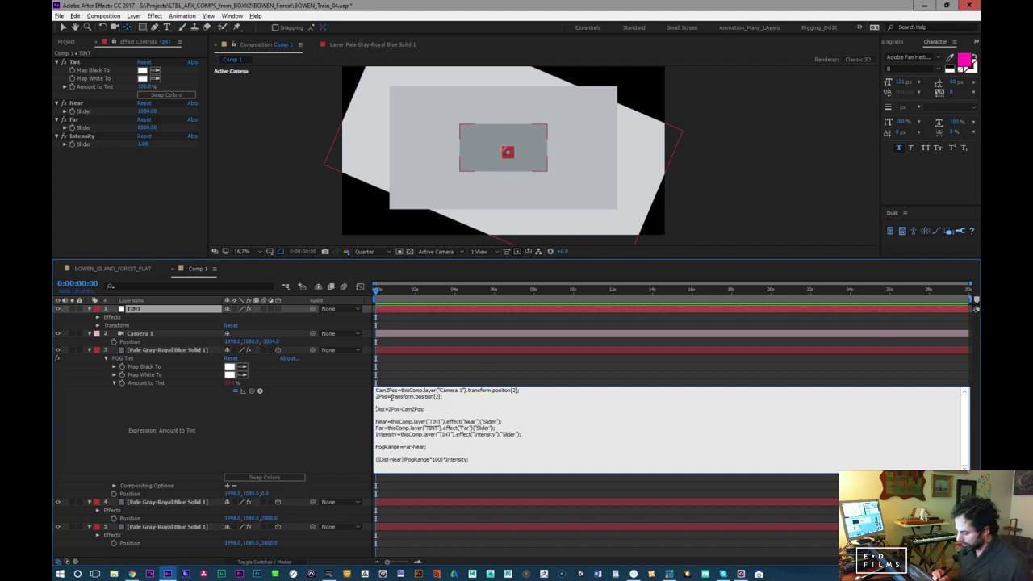
Step: Highlight the expression's ZPos=transform.position[2] line and move on to the Dist variable for review
left_click_drag(447, 398, 376, 397)
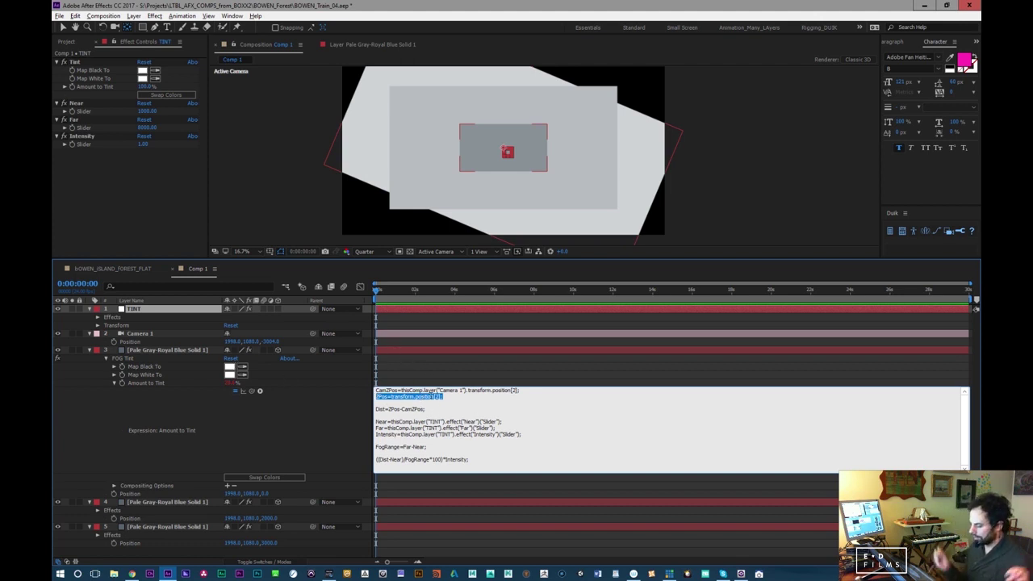
left_click(386, 410)
mouse_move(385, 409)
left_mouse_down()
mouse_move(375, 409)
mouse_move(389, 413)
left_mouse_up()
left_click(378, 409)
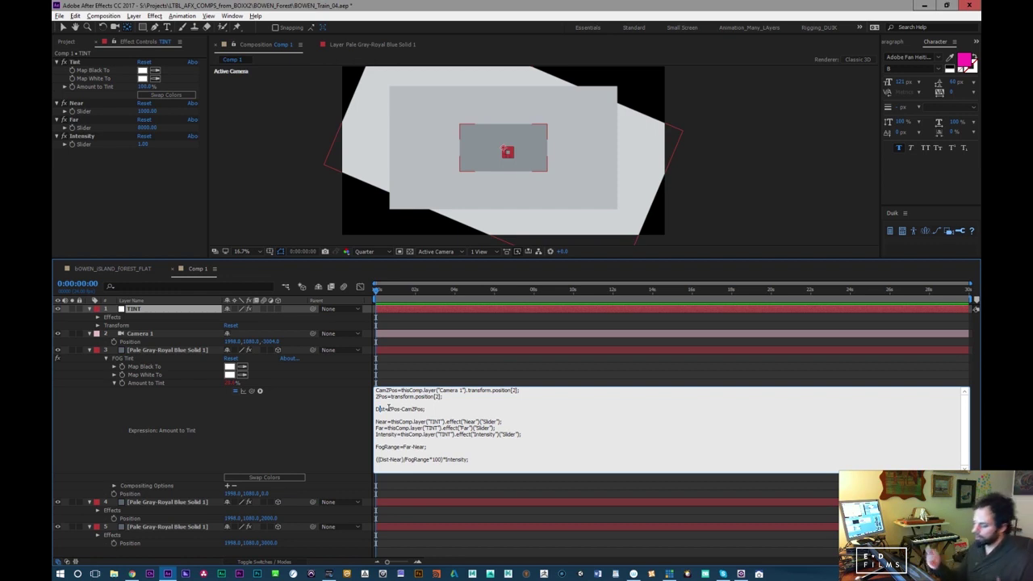
Step: Highlight ZPos and CamZPos in the Dist formula, and select Camera 1 to examine its Z position
left_click_drag(388, 409, 397, 409)
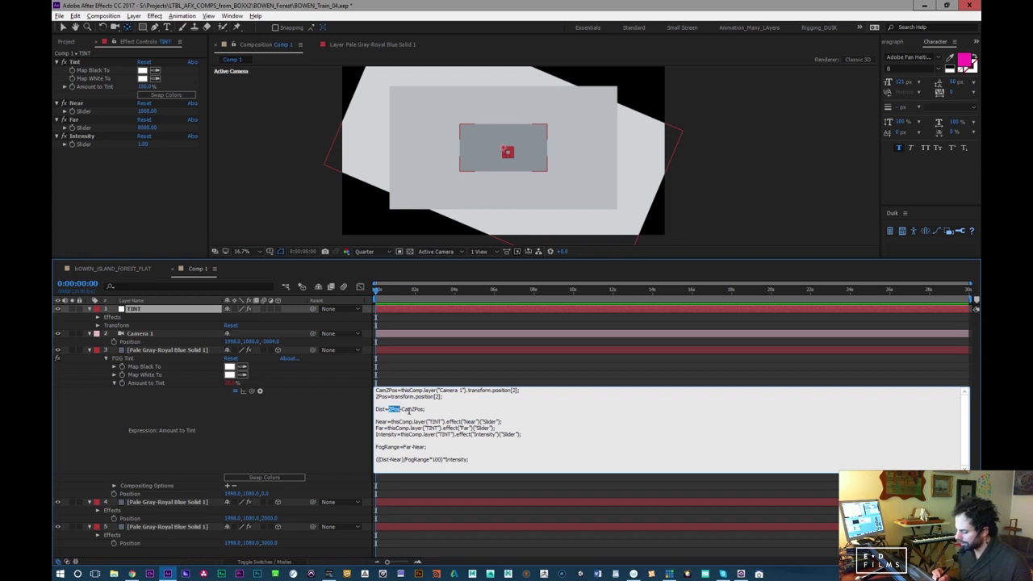
double_click(412, 409)
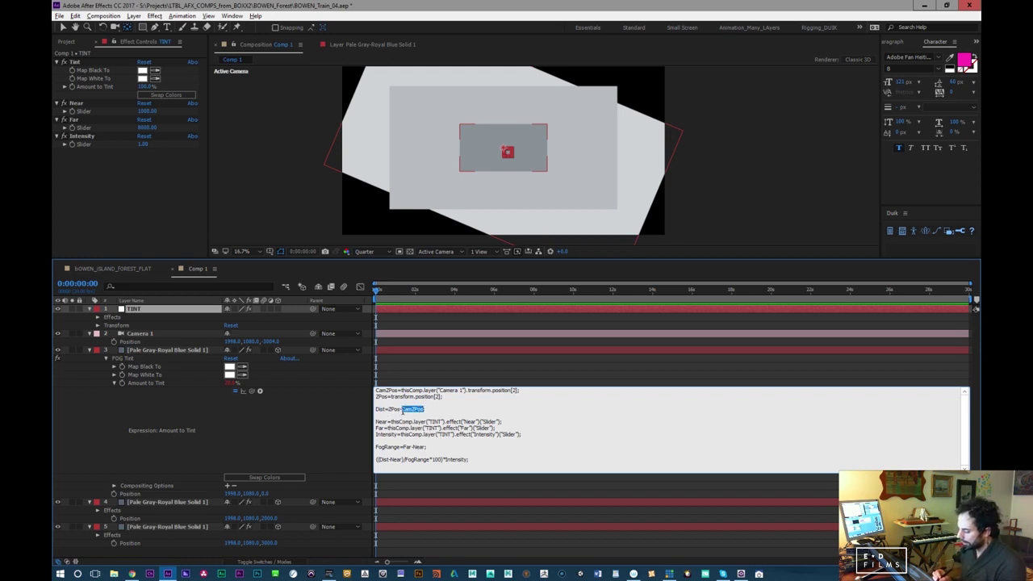
left_click_drag(425, 408, 420, 409)
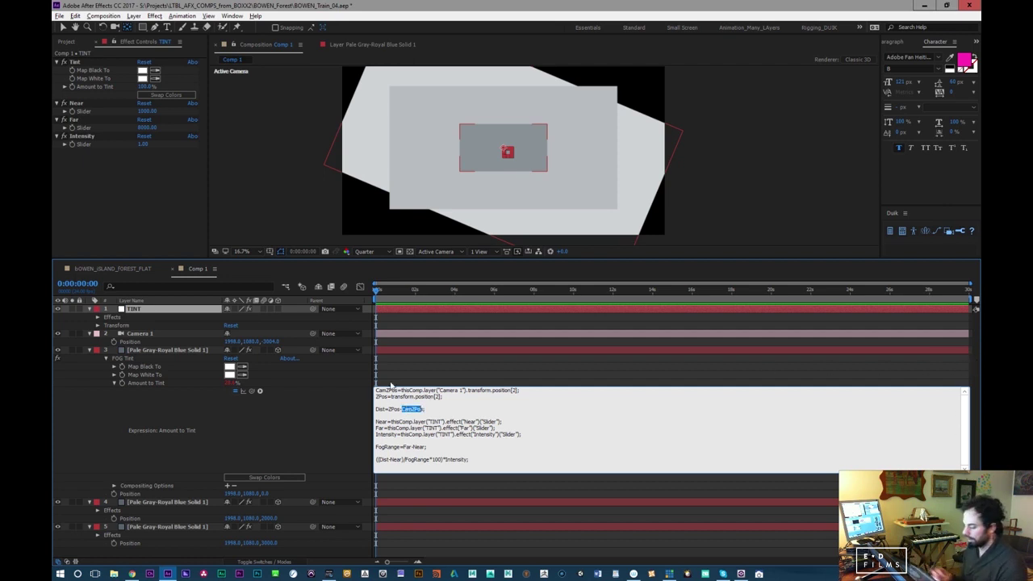
left_click(153, 332)
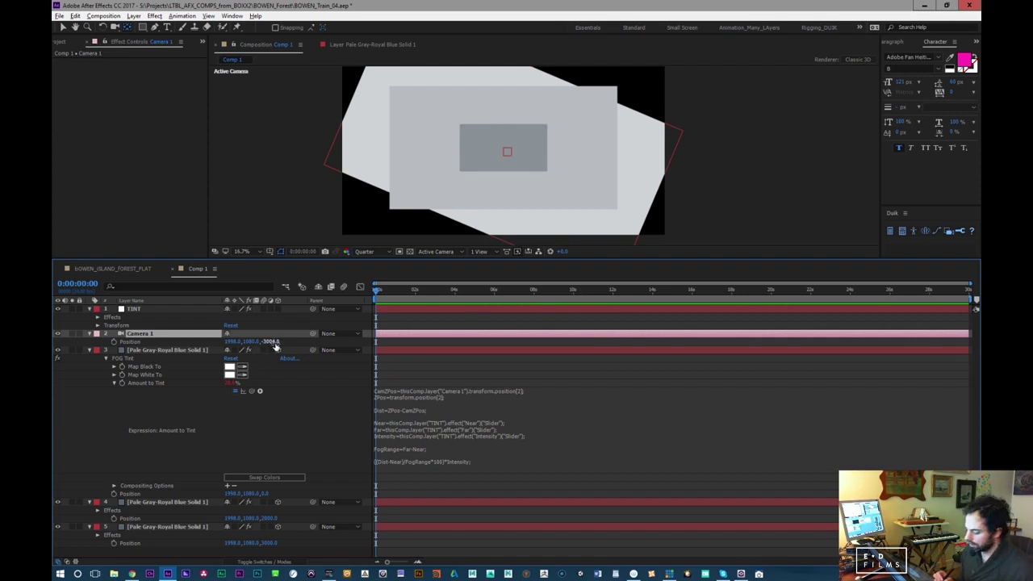
mouse_move(272, 344)
left_mouse_down()
mouse_move(234, 345)
mouse_move(411, 332)
mouse_move(239, 344)
mouse_move(257, 345)
left_mouse_up()
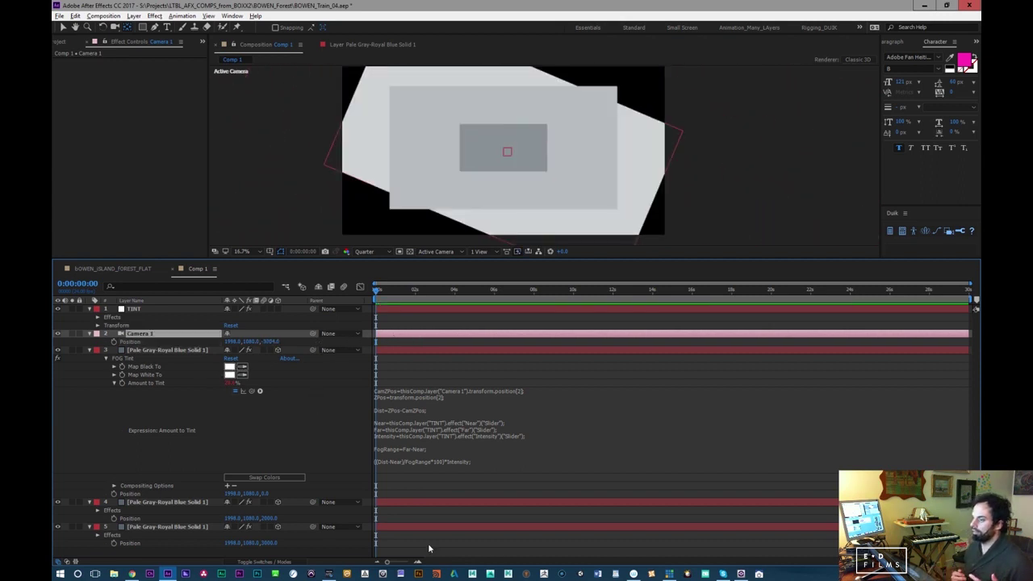